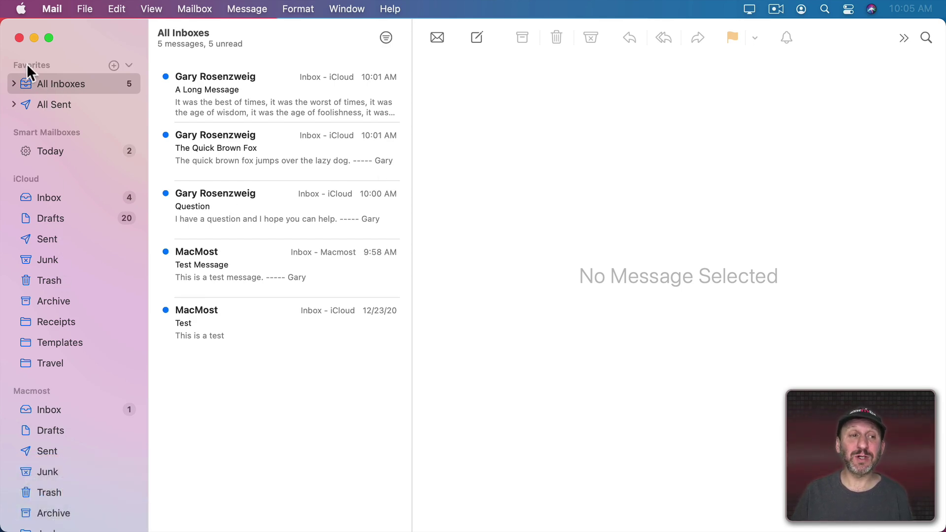
Step: Collapse and re-expand the iCloud section, then expand and fold All Inboxes
mouse_move(31, 176)
click(129, 179)
click(129, 179)
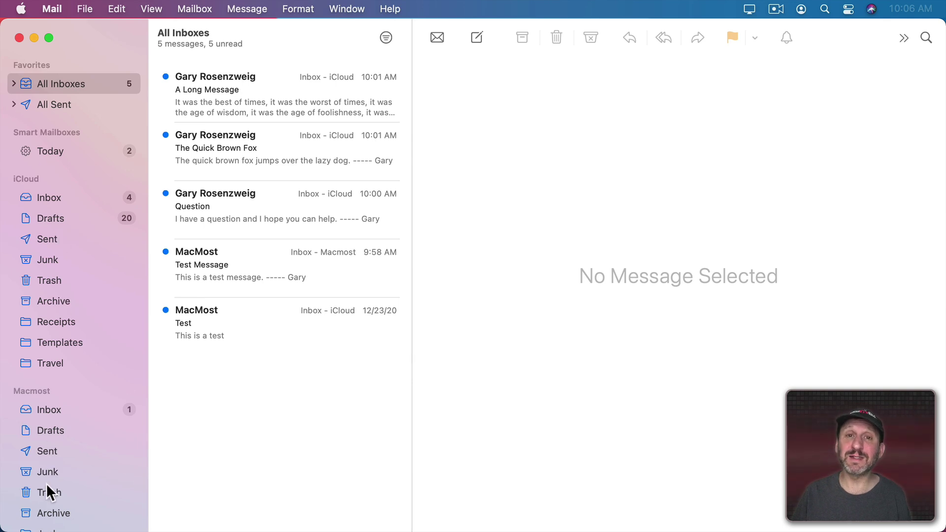
click(13, 84)
click(12, 82)
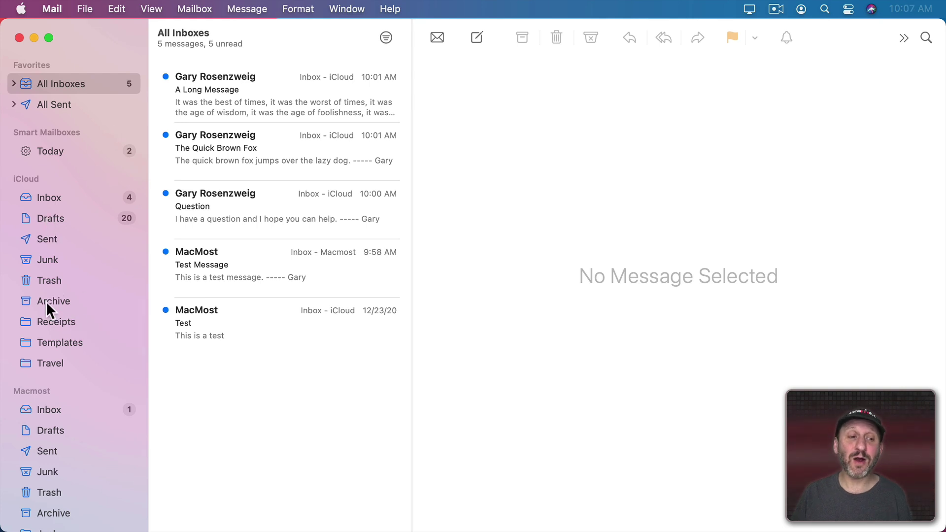
Step: Add both Archive mailboxes to Favorites, Macmost below iCloud, then collapse both account sections
drag(53, 299, 46, 111)
scroll(69, 437, down, 2)
drag(63, 478, 27, 153)
drag(53, 84, 36, 152)
click(129, 221)
click(129, 246)
mouse_move(37, 223)
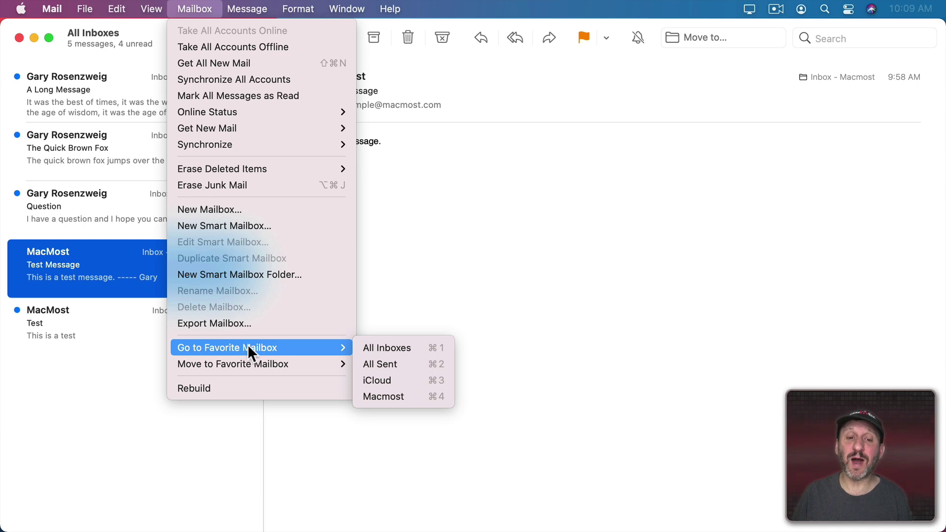
Step: Show the mailbox sidebar again with View > Show Mailbox List
click(171, 10)
click(156, 9)
click(193, 392)
Step: Look through the Mailbox menu, then toggle the sidebar off and on with Shift-Command-M
click(194, 9)
mouse_move(225, 347)
click(55, 244)
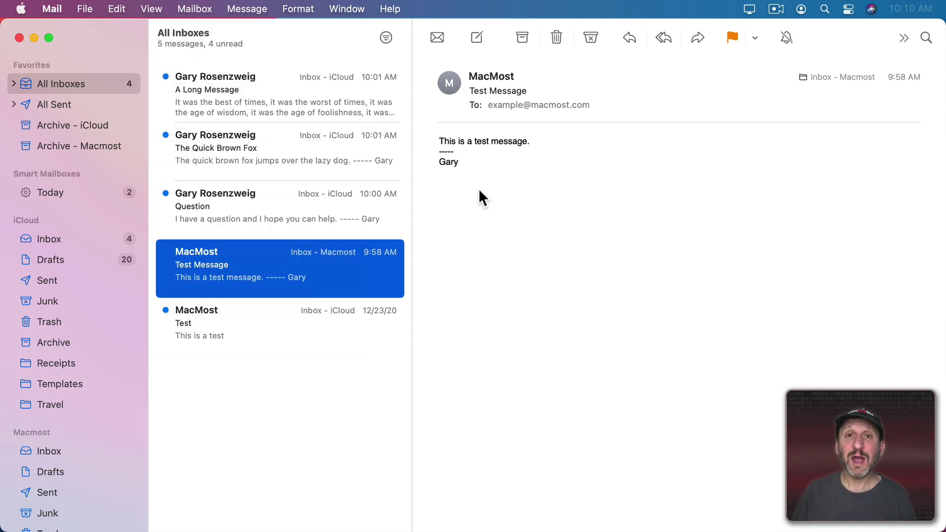
key(super+shift+m)
key(super+shift+m)
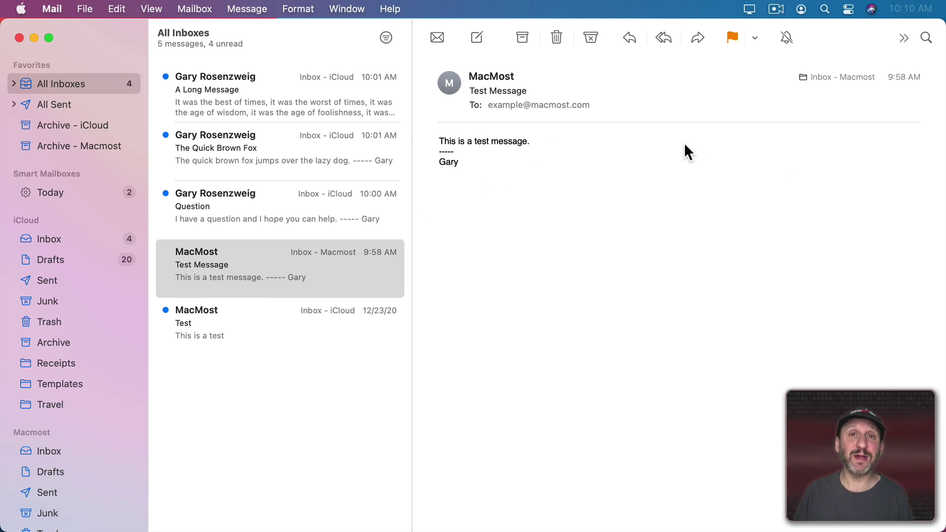
Step: Switch to bottom preview and make the preview area taller
click(155, 7)
click(188, 129)
mouse_move(335, 451)
drag(327, 384, 335, 197)
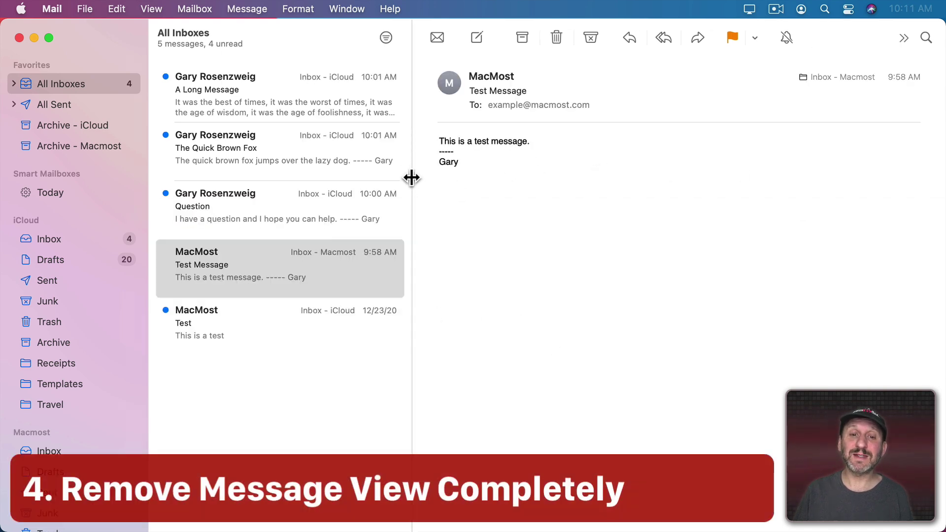
Step: Widen the message list, open and close Test Message in its own window, then reveal the preview
drag(412, 177, 853, 196)
double_click(218, 275)
click(398, 38)
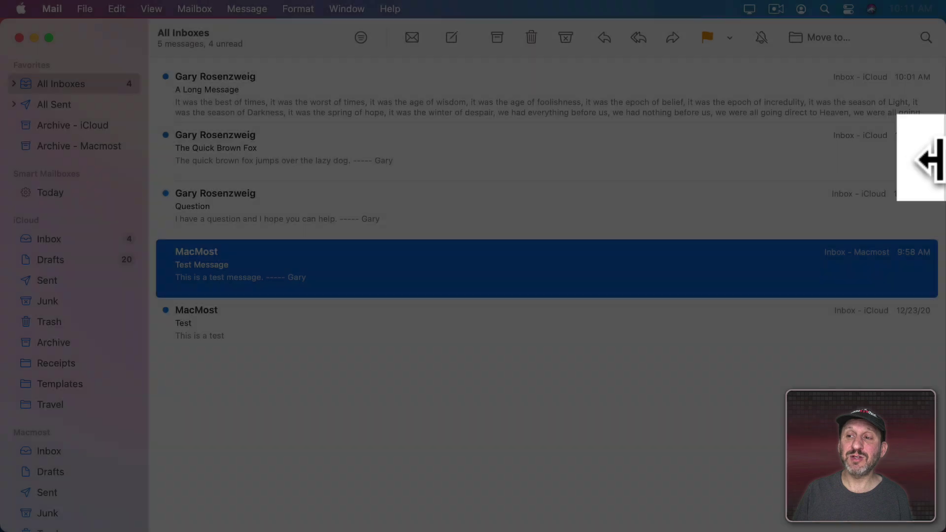
drag(919, 160, 517, 168)
Step: Switch to column layout, check the available columns, and preview the MacMost Test Message
click(157, 10)
click(179, 112)
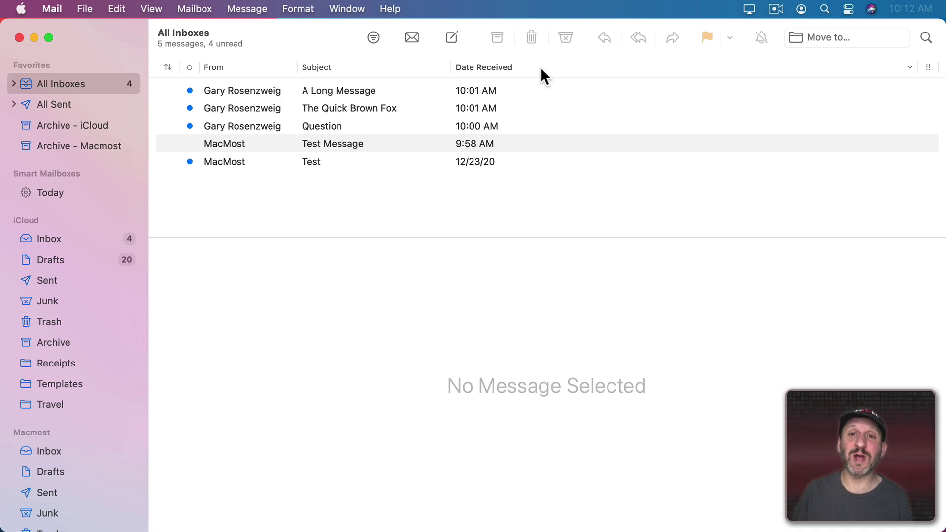
right_click(541, 70)
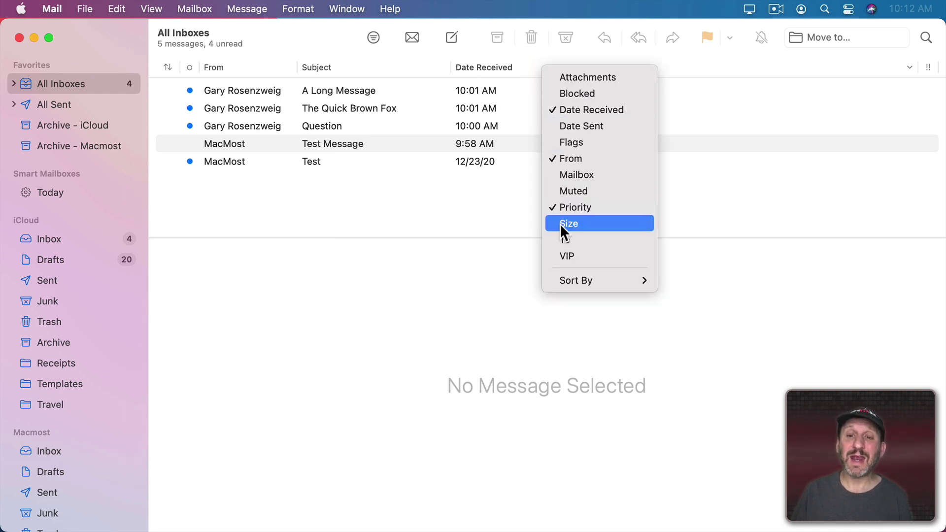
click(496, 210)
click(302, 144)
Step: Restore the side preview, organize by conversation, and open the Test Message thread
click(161, 8)
click(202, 129)
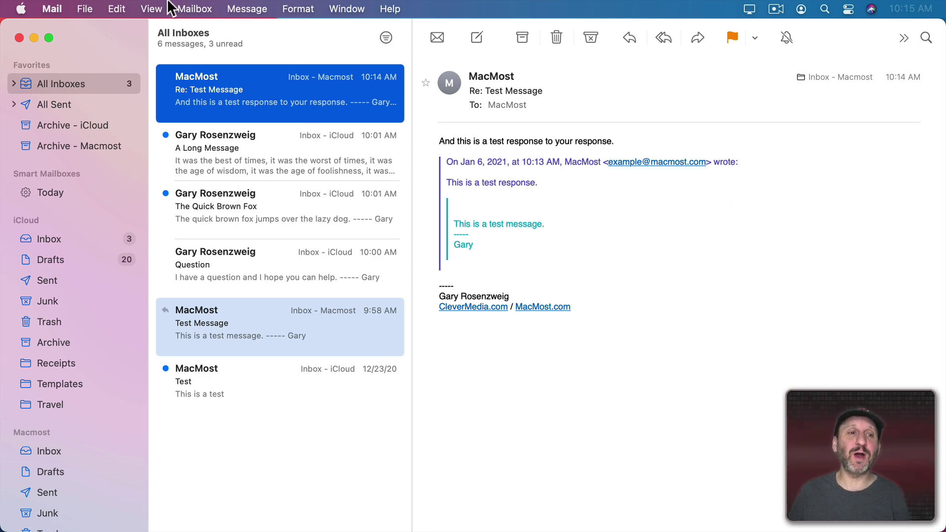
click(149, 8)
click(185, 233)
click(216, 91)
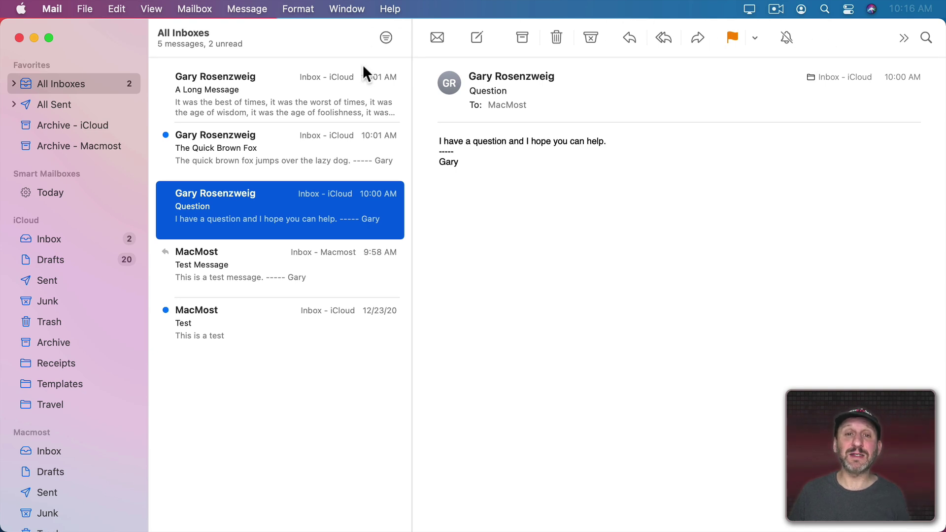
Step: Customize the toolbar with Archive, a single Reply and a Forward item, removing the reply group
right_click(333, 31)
click(292, 41)
click(152, 9)
click(200, 421)
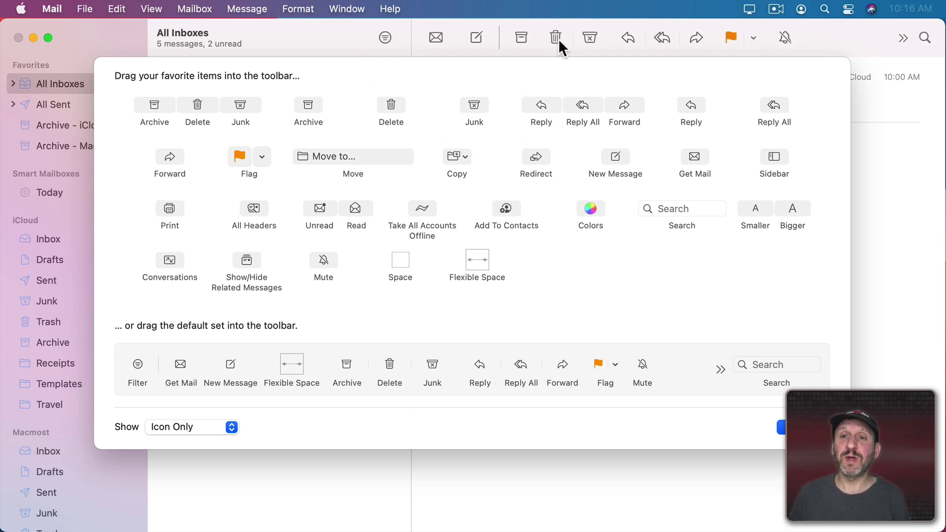
drag(309, 105, 377, 41)
drag(664, 39, 648, 326)
drag(620, 104, 372, 37)
drag(172, 160, 666, 40)
Step: Try icon-and-text, text-only and icon-only toolbar labels, then restore the default toolbar set
click(181, 427)
click(182, 416)
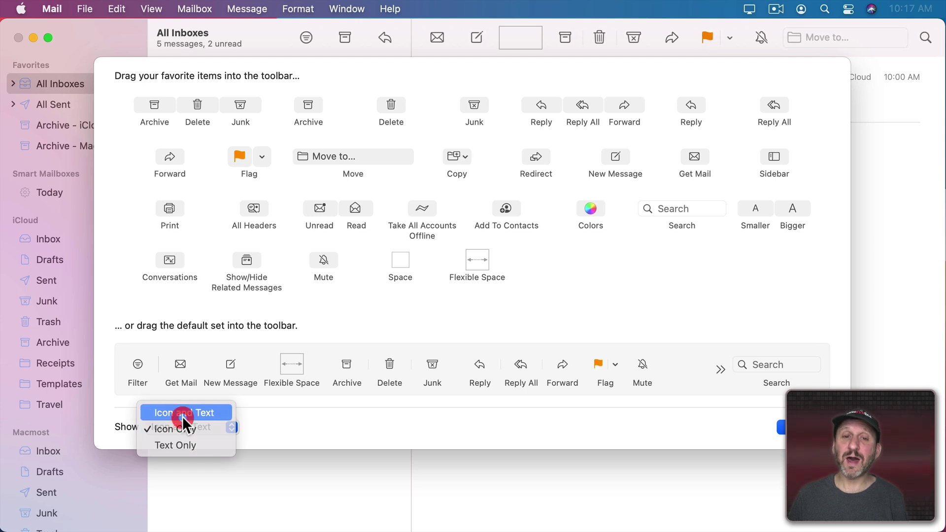
click(177, 425)
click(179, 463)
click(179, 427)
click(178, 408)
drag(318, 356, 344, 298)
drag(461, 42, 460, 42)
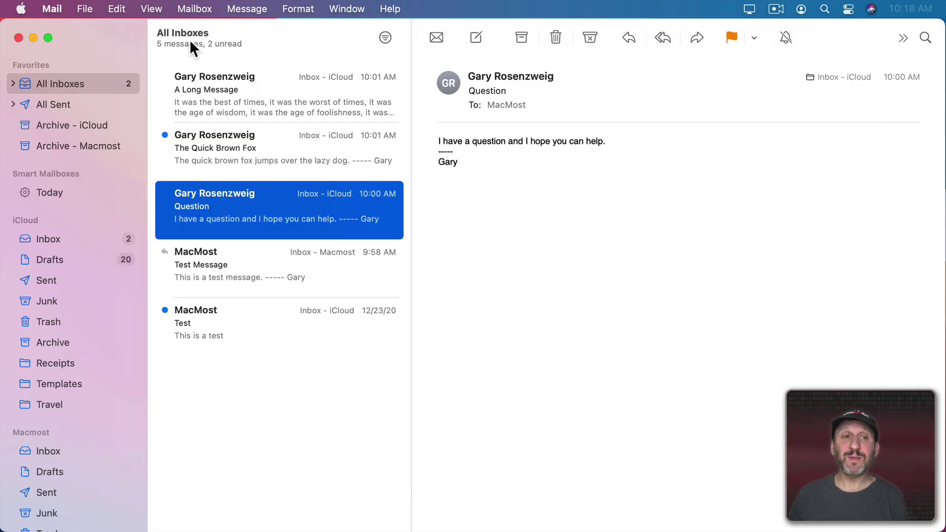
Step: Hide the toolbar entirely with View > Hide Toolbar
click(151, 9)
click(189, 405)
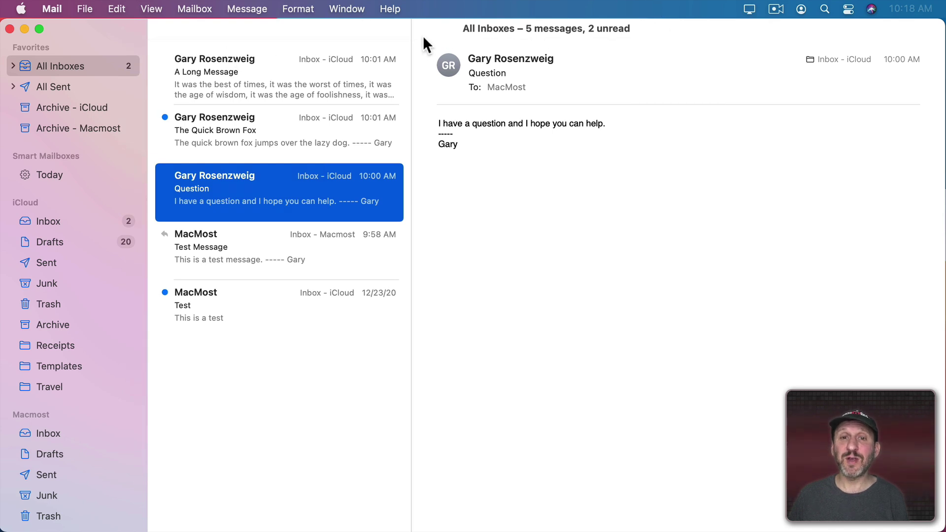
click(256, 8)
Step: Bring the toolbar back, start a new blank message, and open the View menu
click(256, 8)
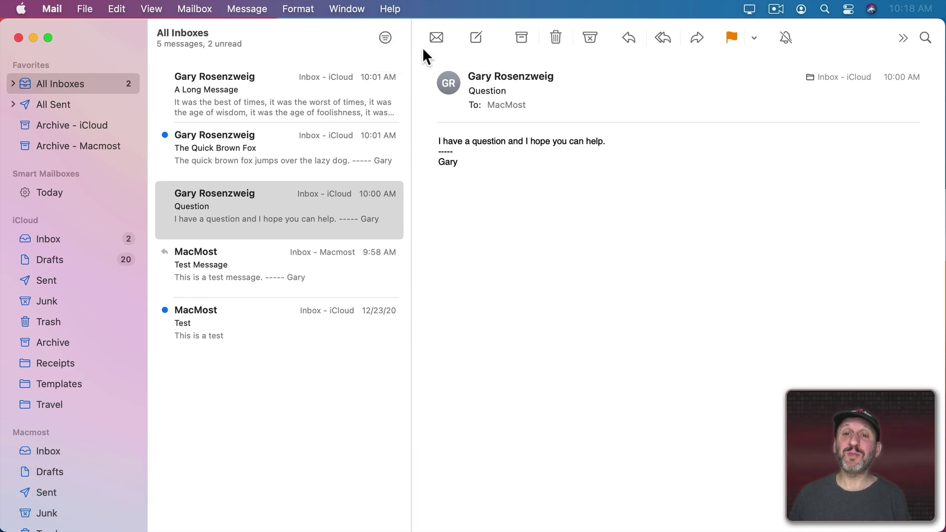
click(476, 37)
click(156, 10)
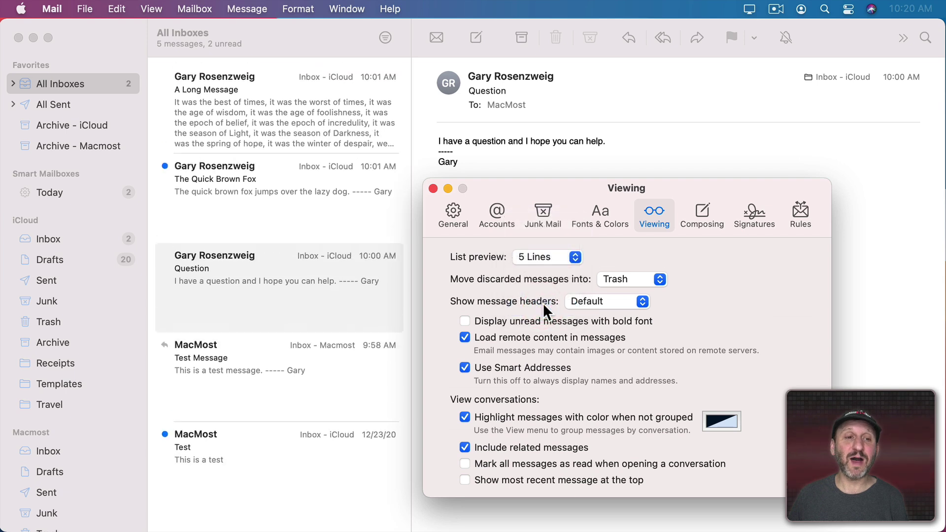
Step: Set List preview back from 5 Lines to 2 Lines
click(543, 254)
click(540, 180)
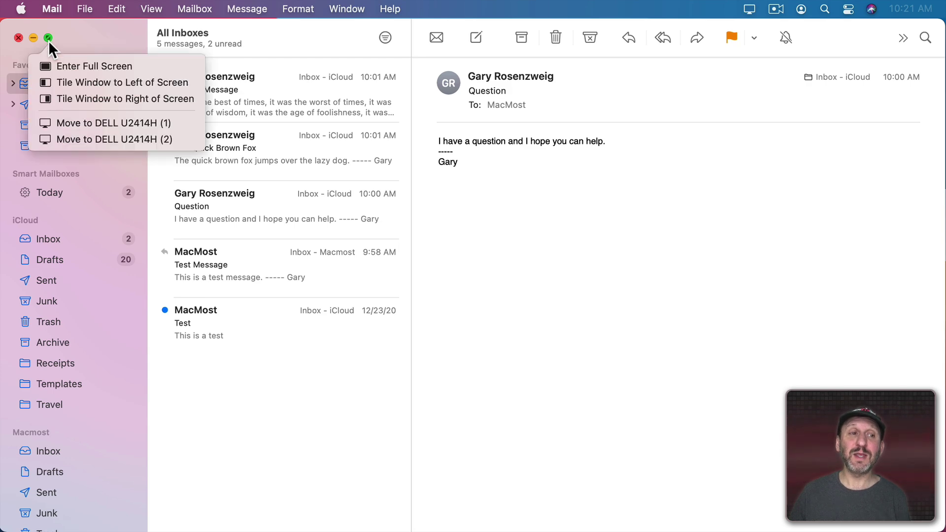
Step: Put the Mail window into full-screen mode with the green title-bar button
click(49, 39)
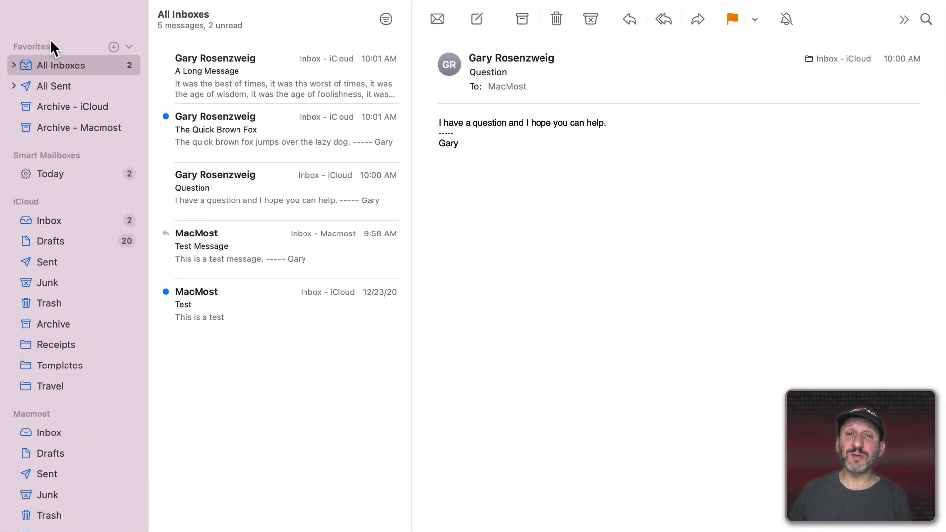
mouse_move(547, 86)
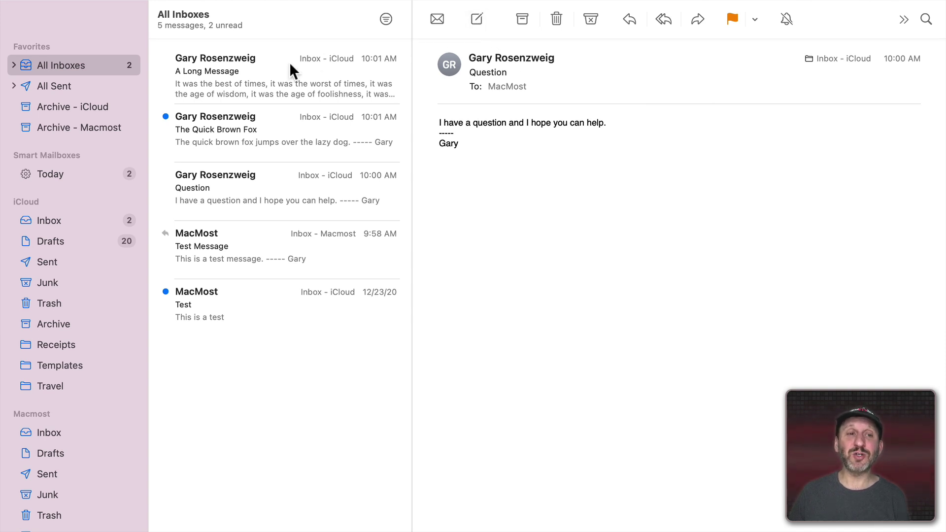
Step: Open a new message in split view, preview Test Message and Question, then close the draft
click(476, 18)
click(110, 191)
click(88, 255)
click(94, 200)
click(586, 163)
mouse_move(578, 1)
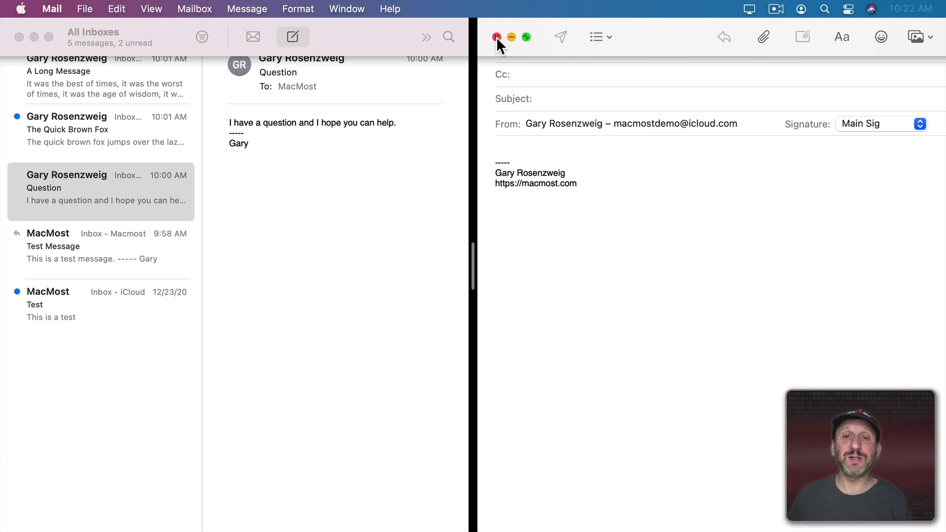
click(496, 37)
Step: Collapse the reading pane to a full-width list, then open Question and Test Message in split view
drag(350, 186, 916, 181)
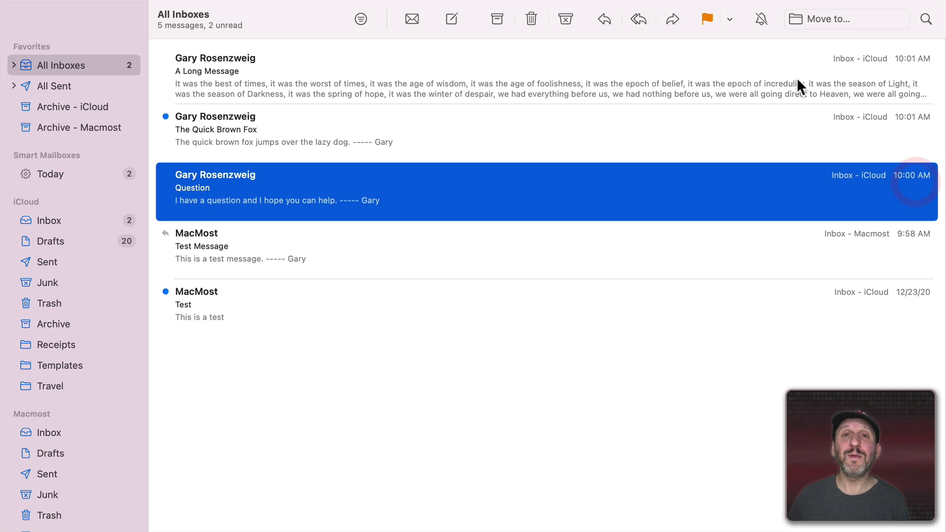
double_click(220, 190)
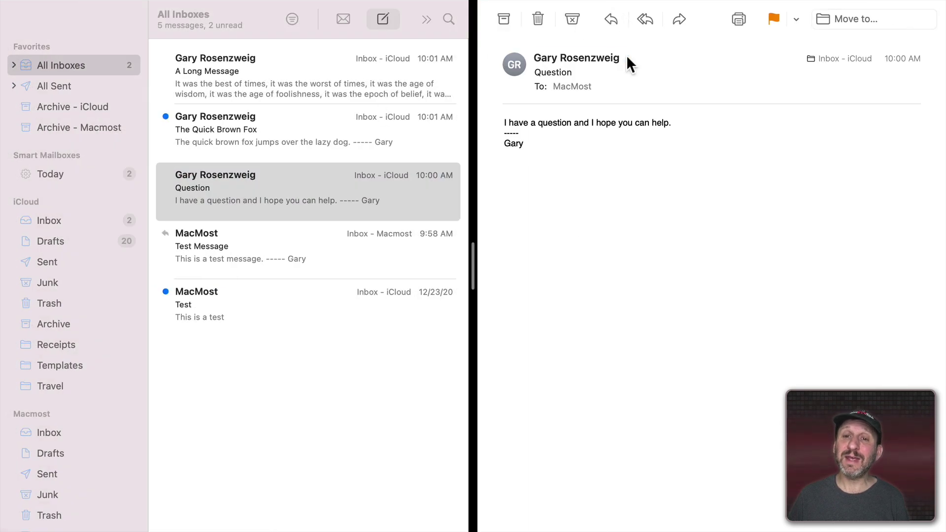
mouse_move(608, 4)
click(497, 36)
click(265, 243)
double_click(264, 239)
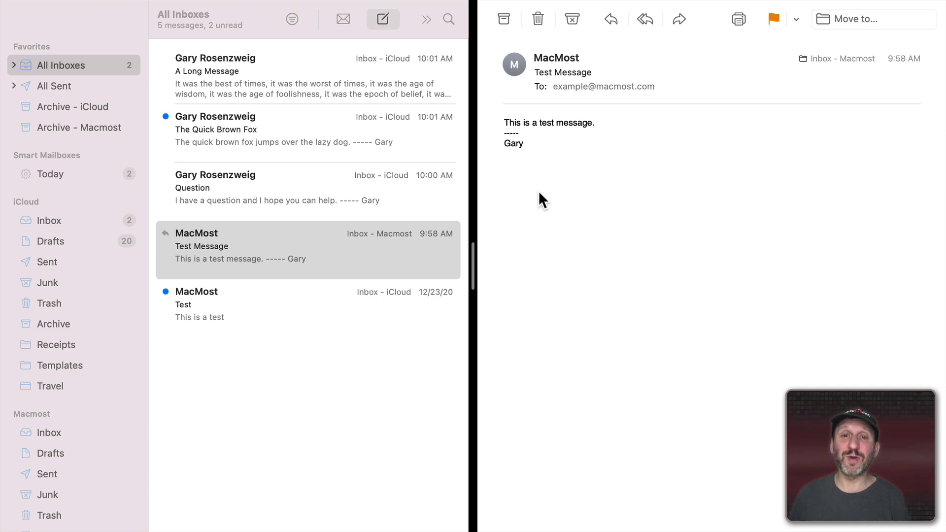
Step: Close the Test Message pane, then turn Use Column Layout on and back off
mouse_move(503, 19)
click(497, 37)
mouse_move(204, 5)
click(152, 9)
click(182, 109)
click(151, 9)
click(176, 108)
Step: Set the List preview option in Mail's Viewing preferences to 5 Lines
click(51, 4)
click(67, 52)
click(522, 257)
click(542, 303)
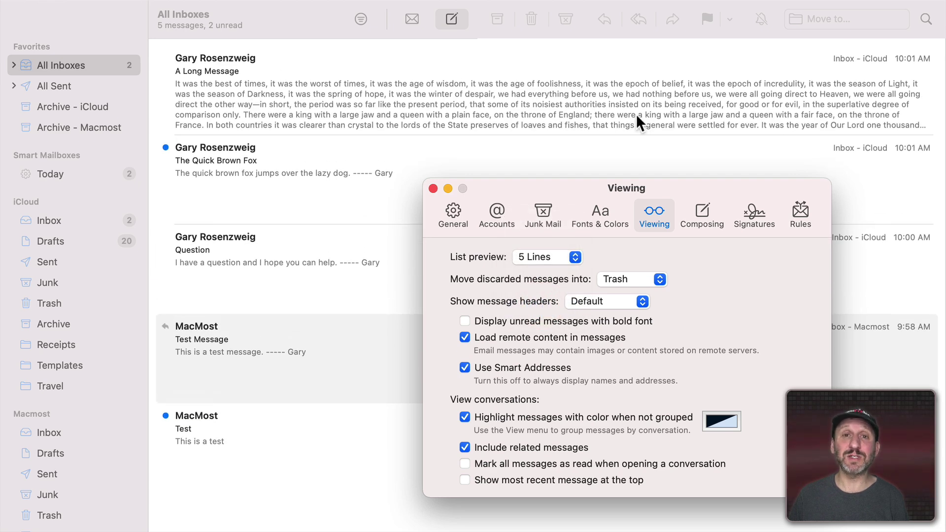